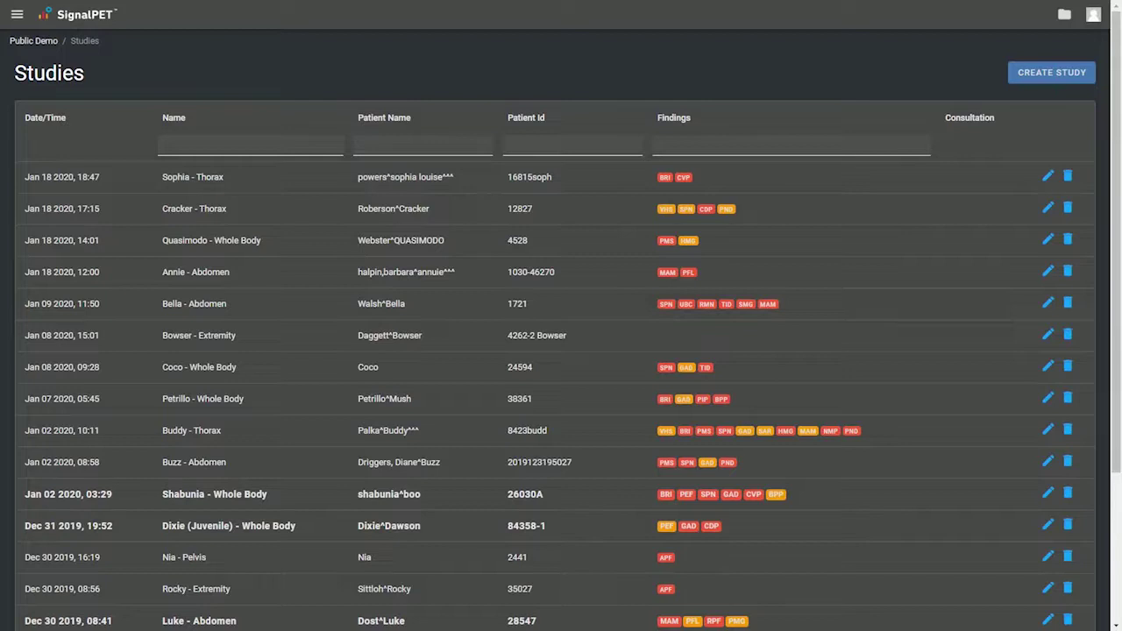
# Step: Filter the studies list by the name Quasimodo and open the Quasimodo - Whole Body study
pyautogui.scroll(-3, 561, 351)
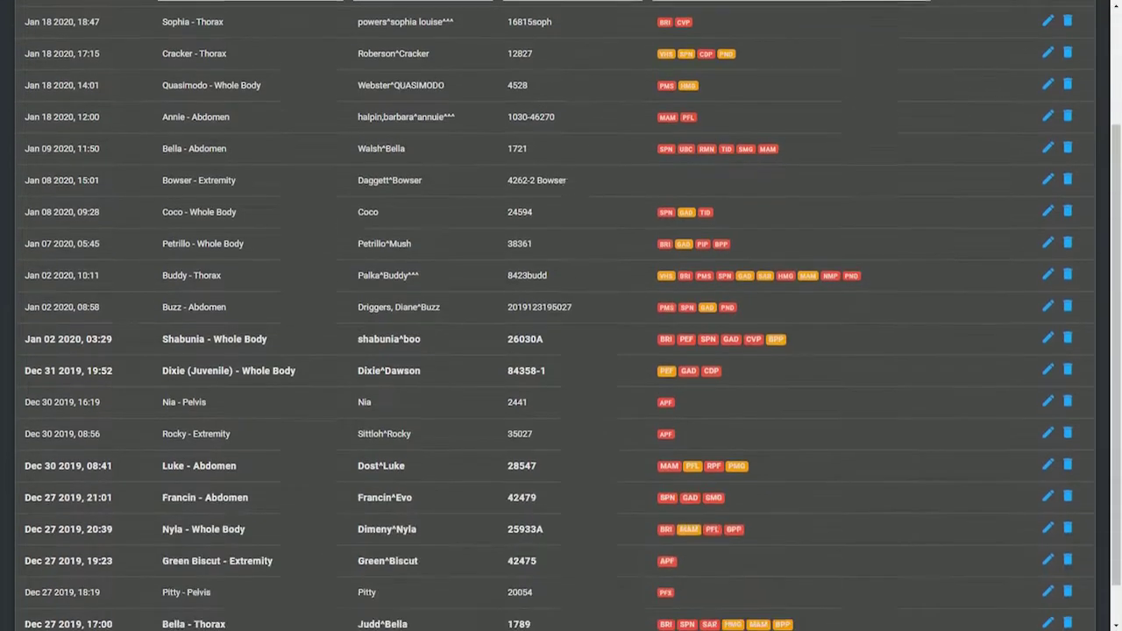
pyautogui.scroll(3, 561, 351)
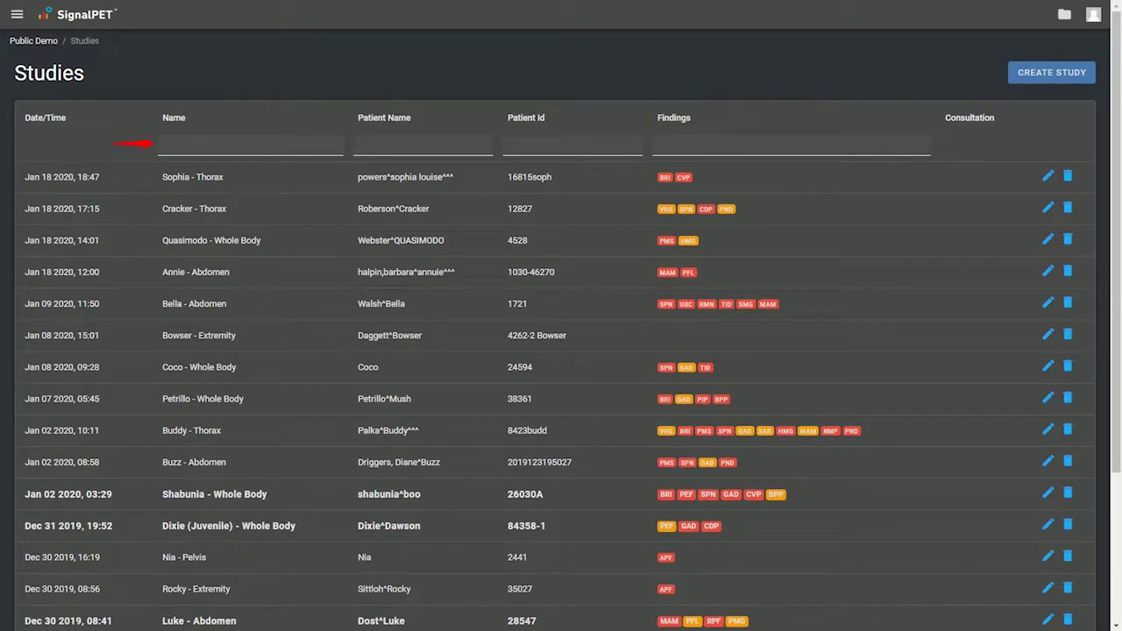
pyautogui.write('Quasimodo')
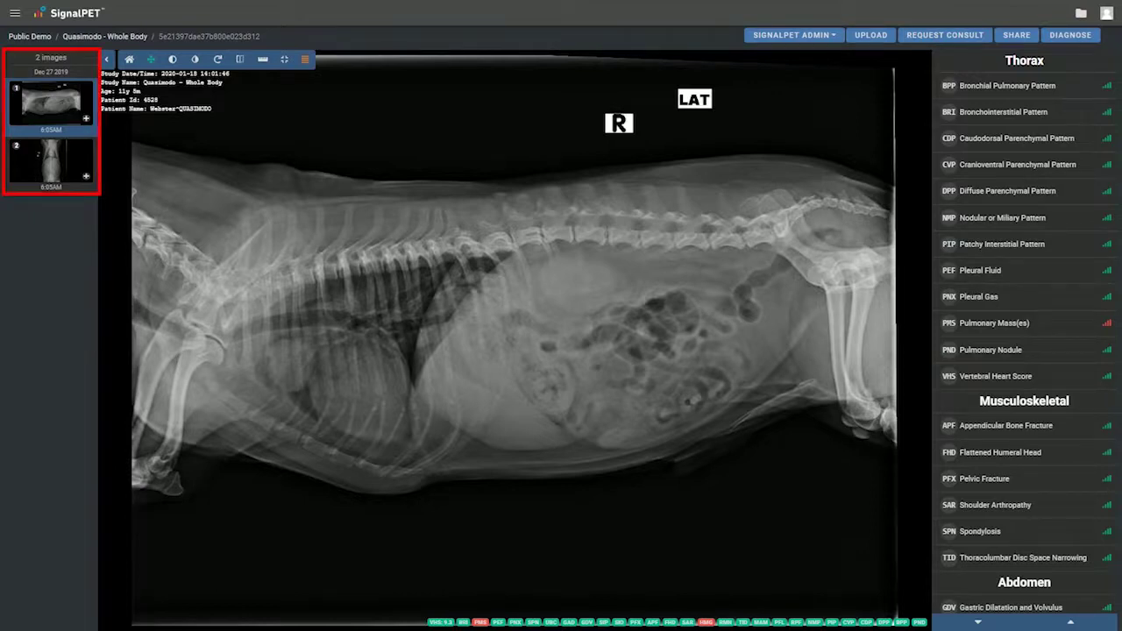
# Step: Show the second radiograph beside the lateral one and enlarge the images for comparison
pyautogui.click(86, 176)
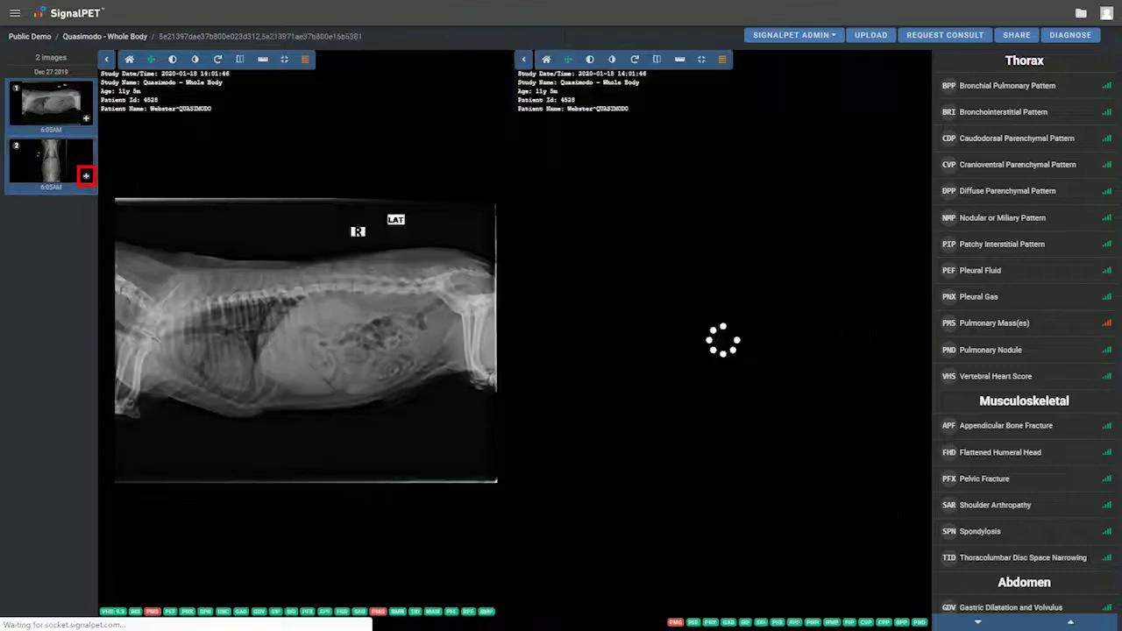
pyautogui.scroll(3, 217, 342)
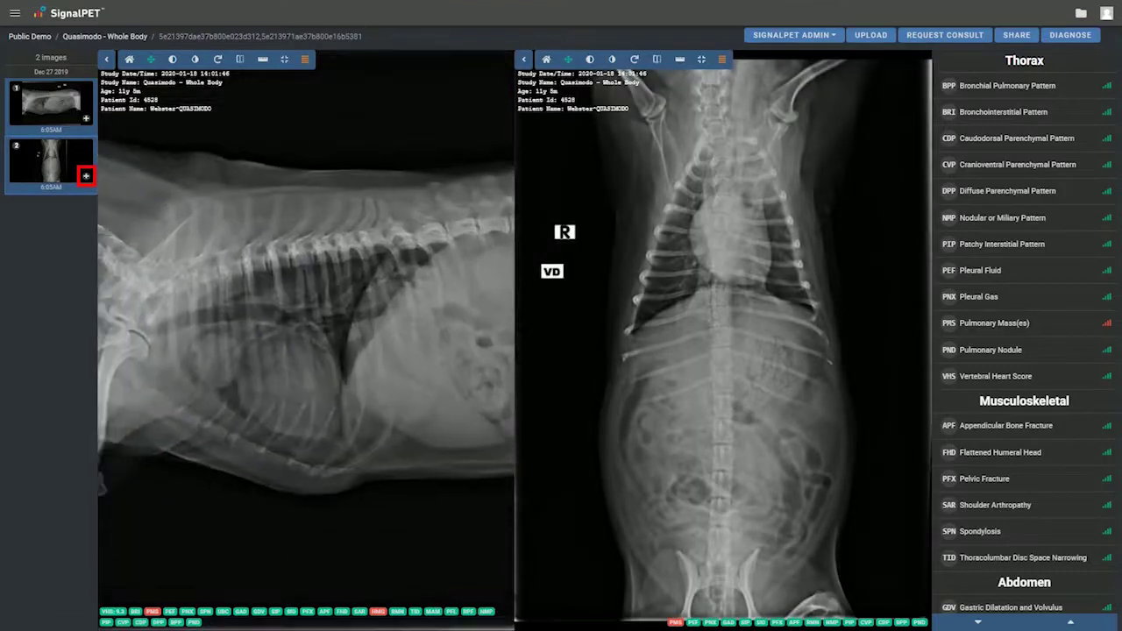
pyautogui.scroll(3, 732, 145)
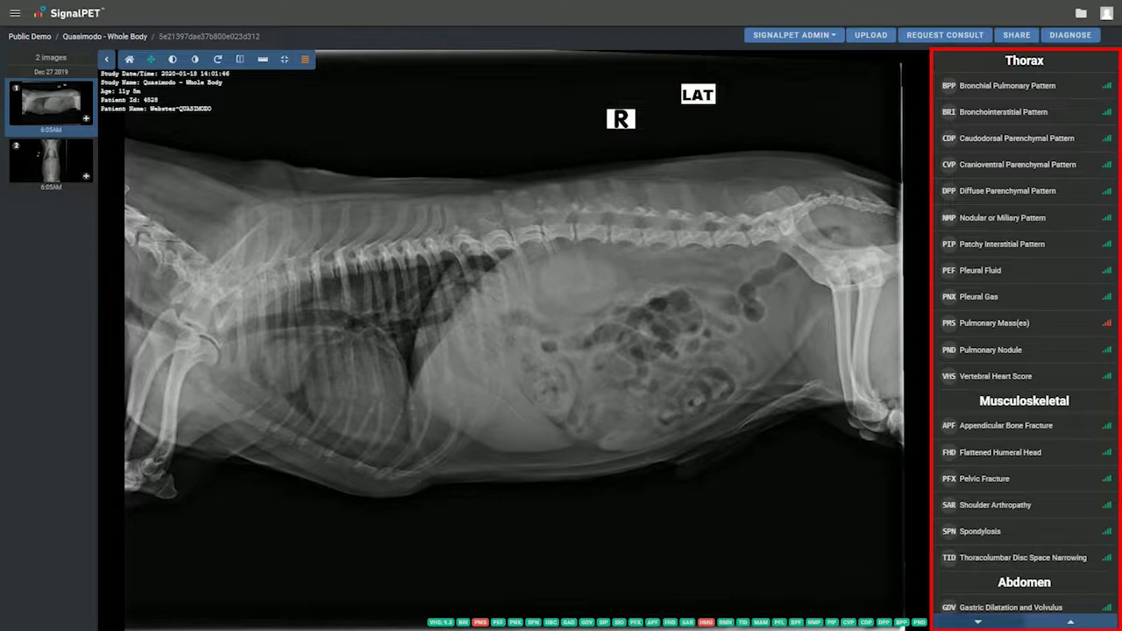
# Step: Examine the study's thorax, musculoskeletal and abdomen test results alongside the lateral radiograph
pyautogui.click(978, 621)
pyautogui.scroll(3, 1024, 333)
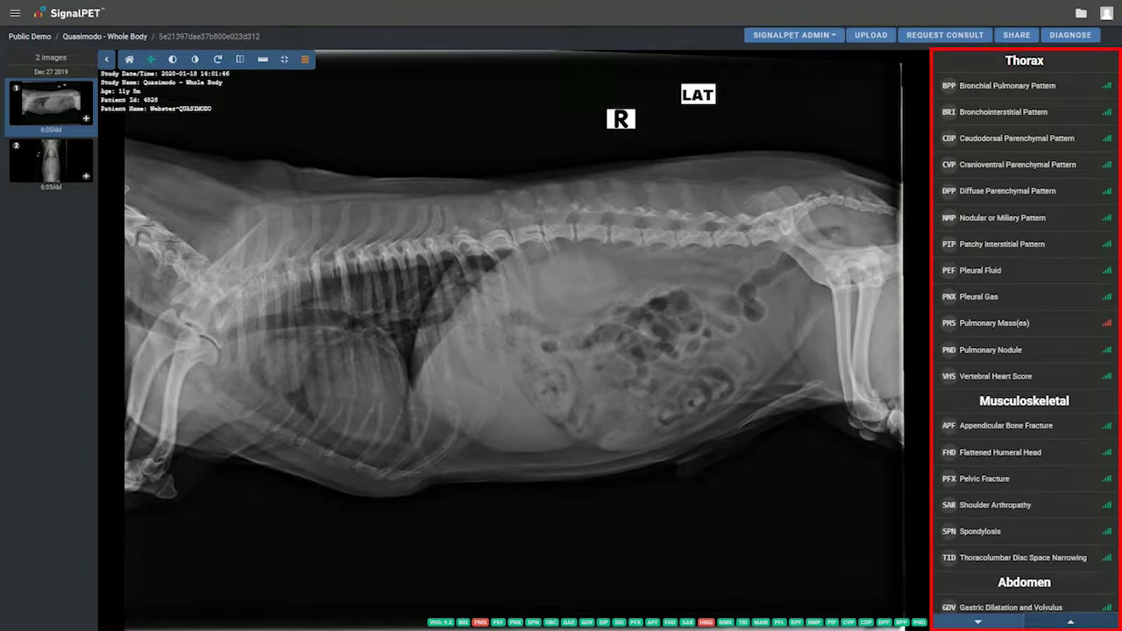
pyautogui.scroll(-3, 1024, 333)
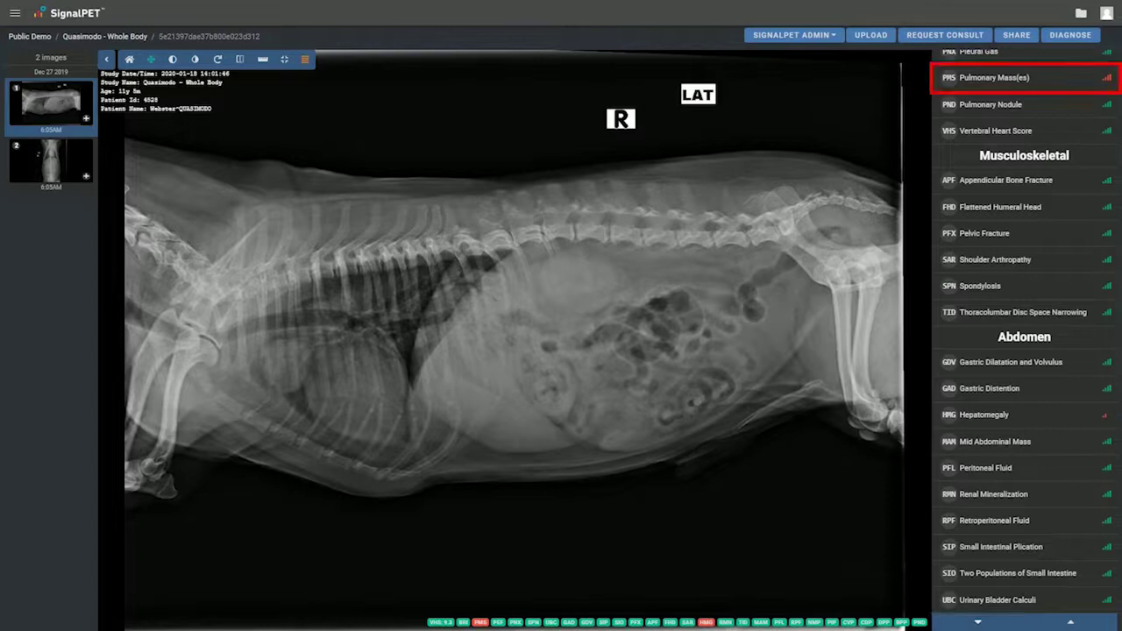
pyautogui.scroll(5, 515, 340)
pyautogui.moveTo(514, 340); pyautogui.dragTo(648, 346)
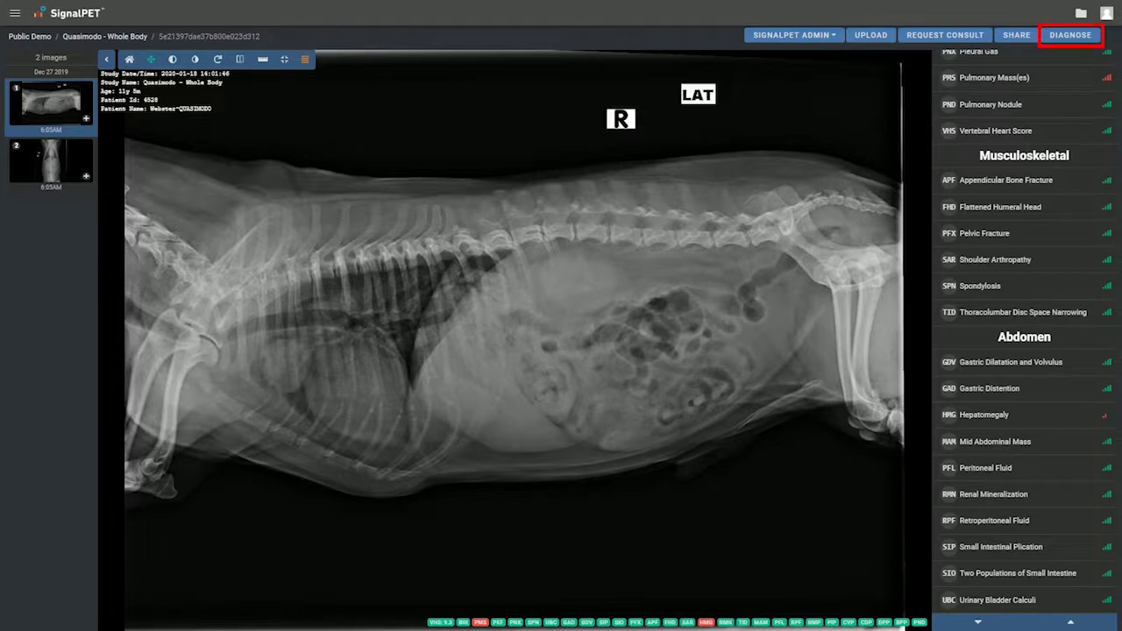
# Step: Open the study's diagnosis report and look through its Tests, Assessments, Plan, Notes and Report sections
pyautogui.click(1070, 35)
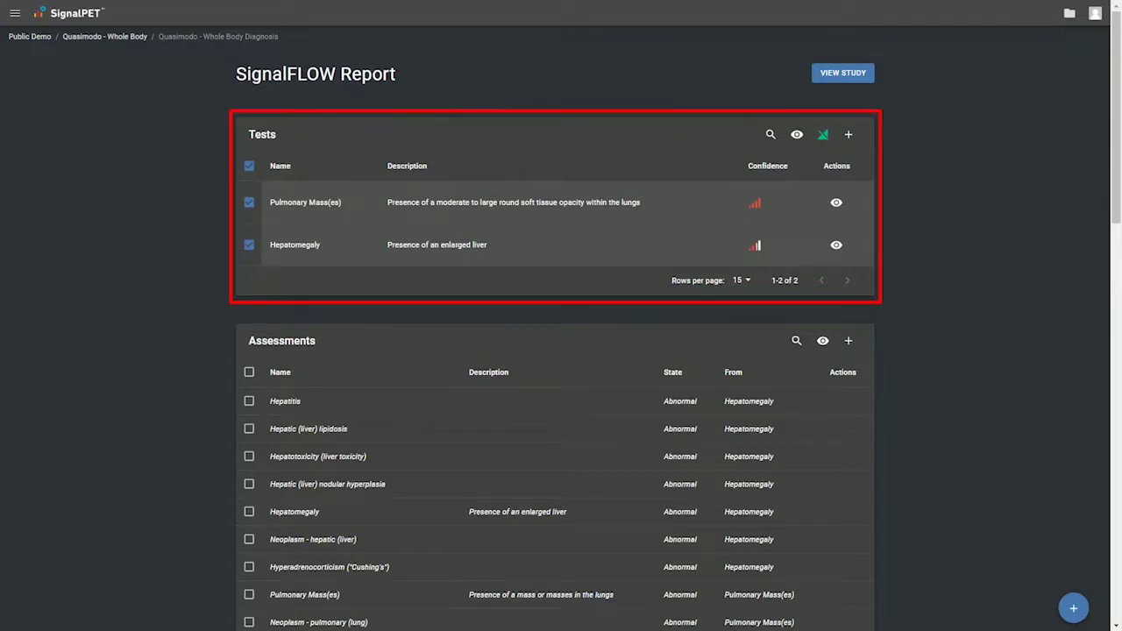
pyautogui.scroll(-3, 555, 350)
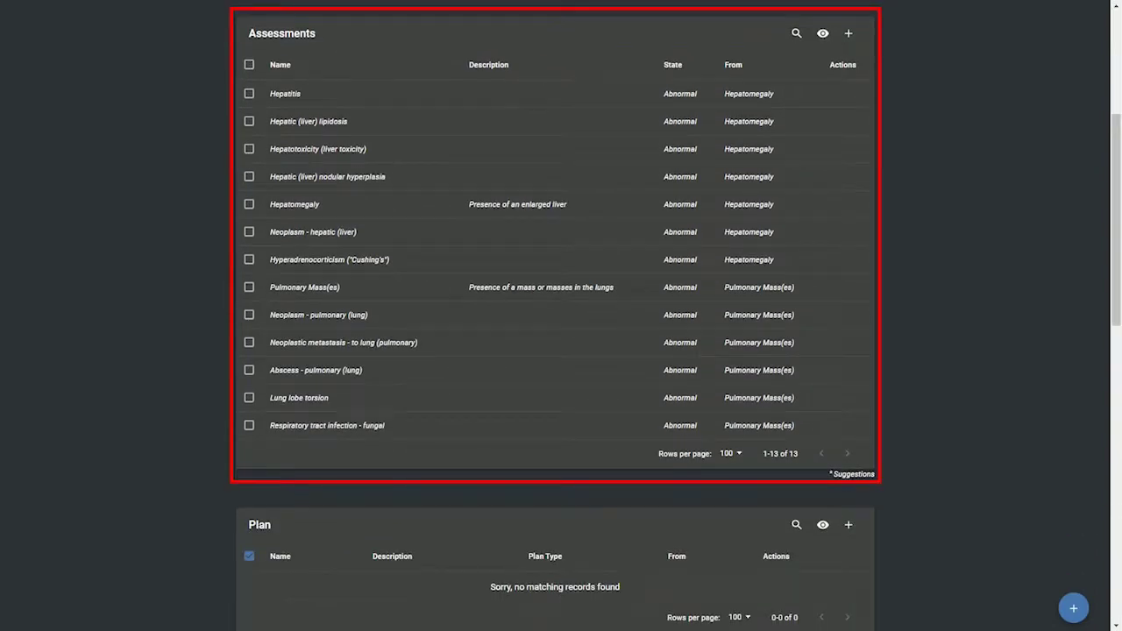
pyautogui.scroll(-6, 555, 350)
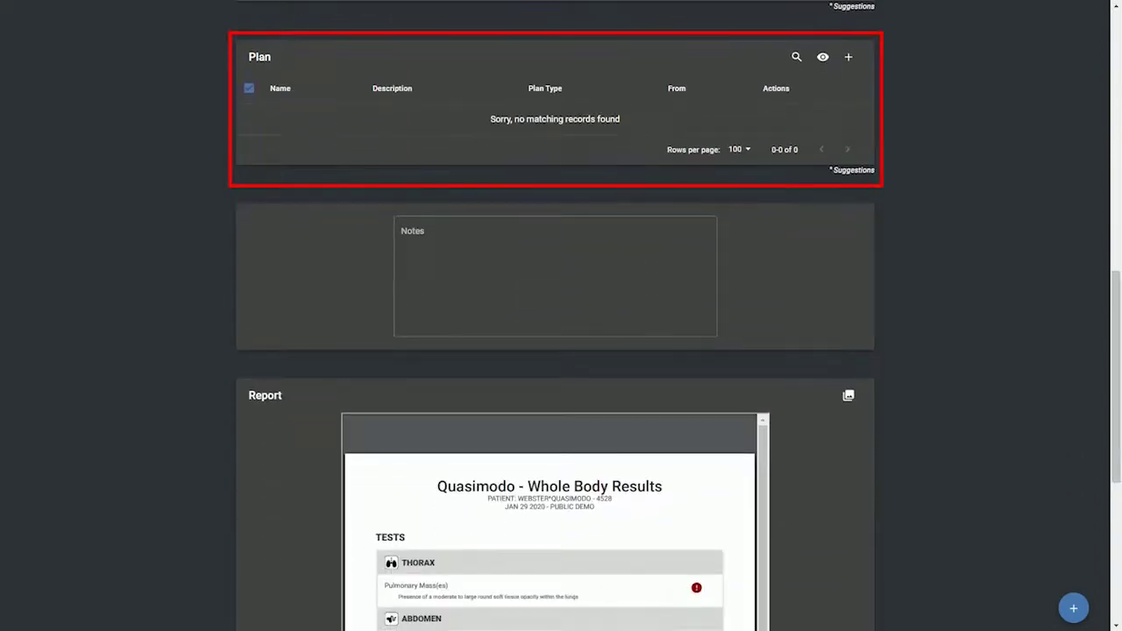
pyautogui.scroll(-2, 555, 350)
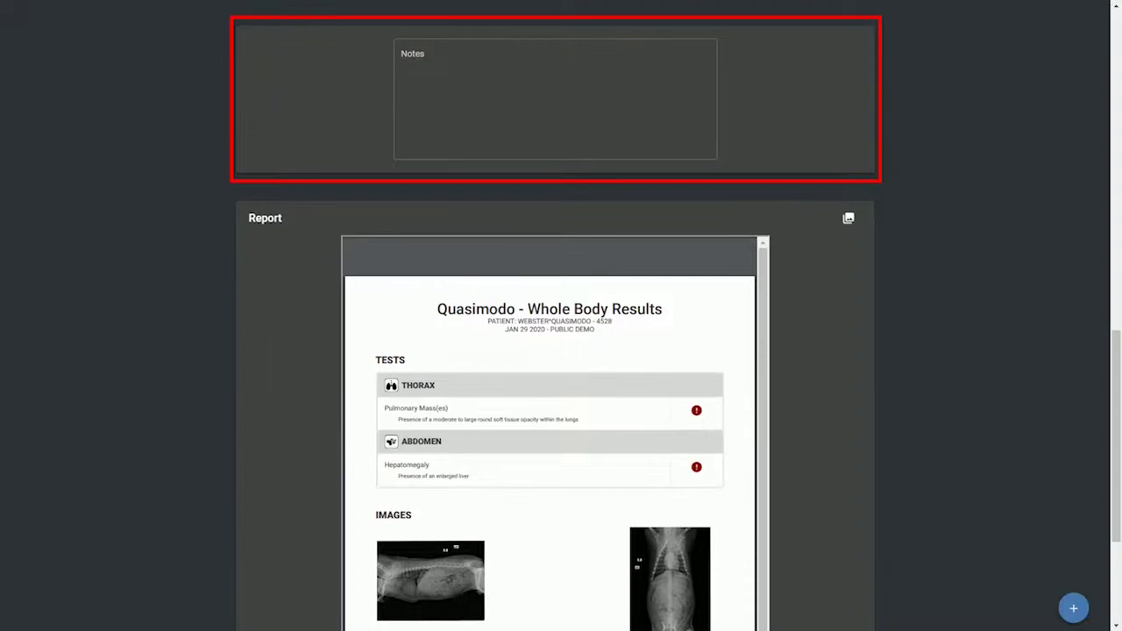
pyautogui.scroll(-2, 555, 350)
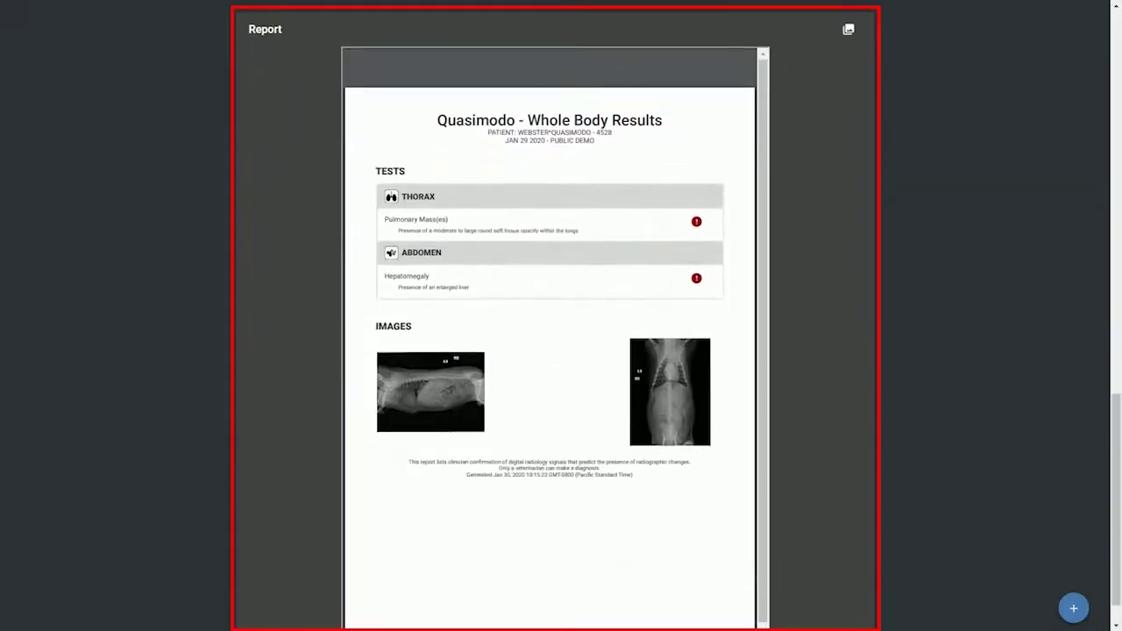
pyautogui.scroll(12, 555, 351)
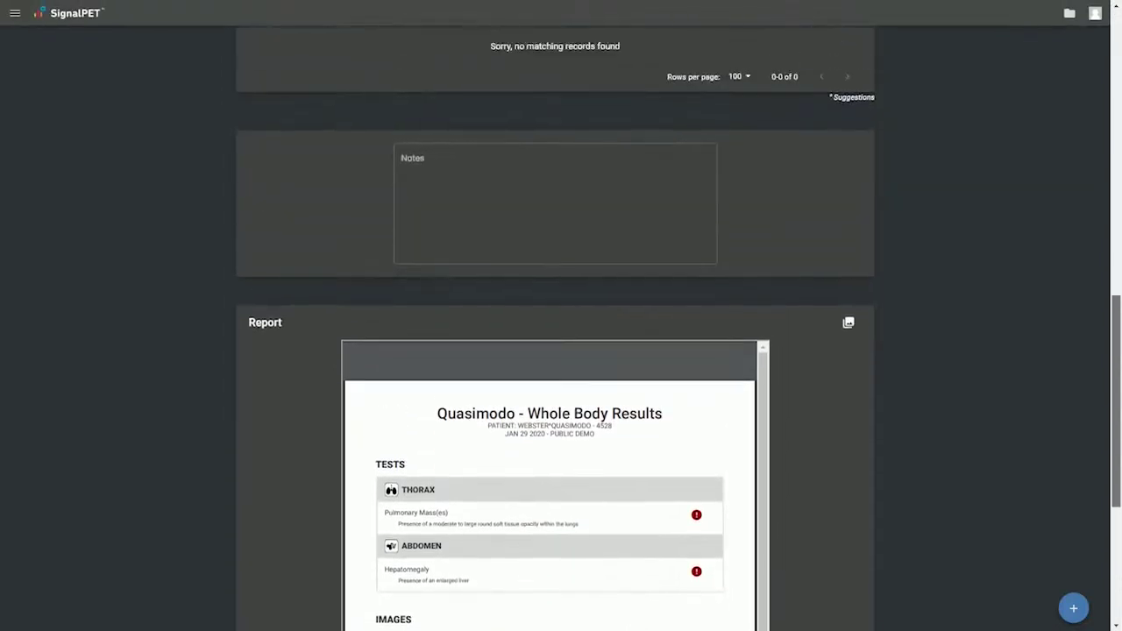
pyautogui.scroll(2, 555, 351)
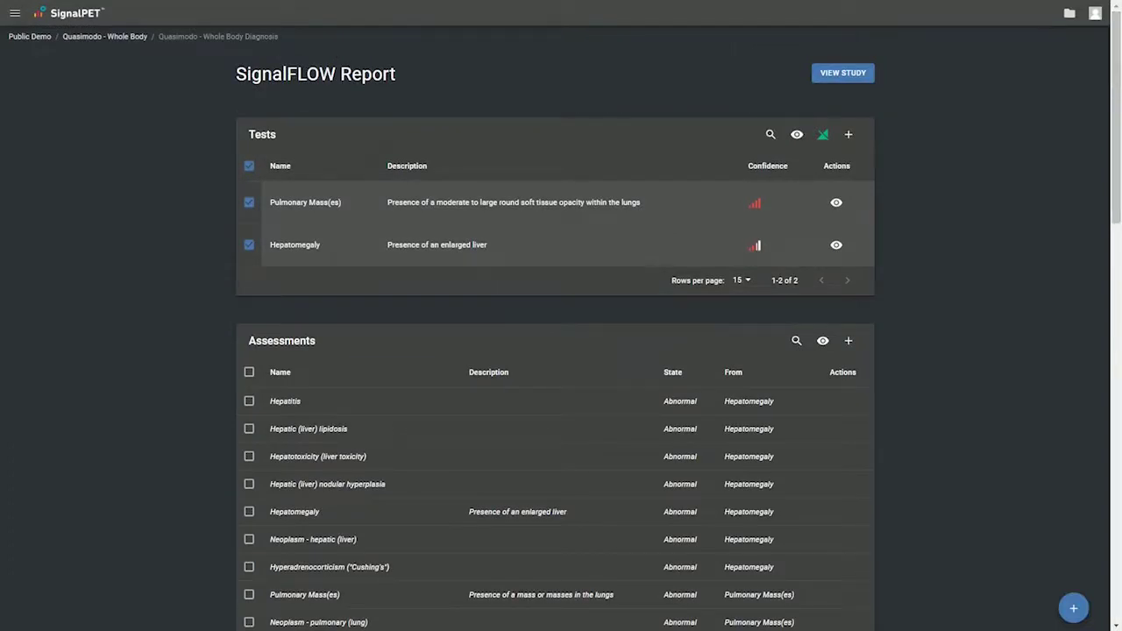
# Step: Select the assessments Hepatic (liver) nodular hyperplasia, Neoplasm - hepatic (liver), Neoplasm - pulmonary (lung) and Neoplastic metastasis - to lung (pulmonary)
pyautogui.hotkey('ctrl', '+')
pyautogui.hotkey('ctrl', '+')
pyautogui.hotkey('ctrl', '+')
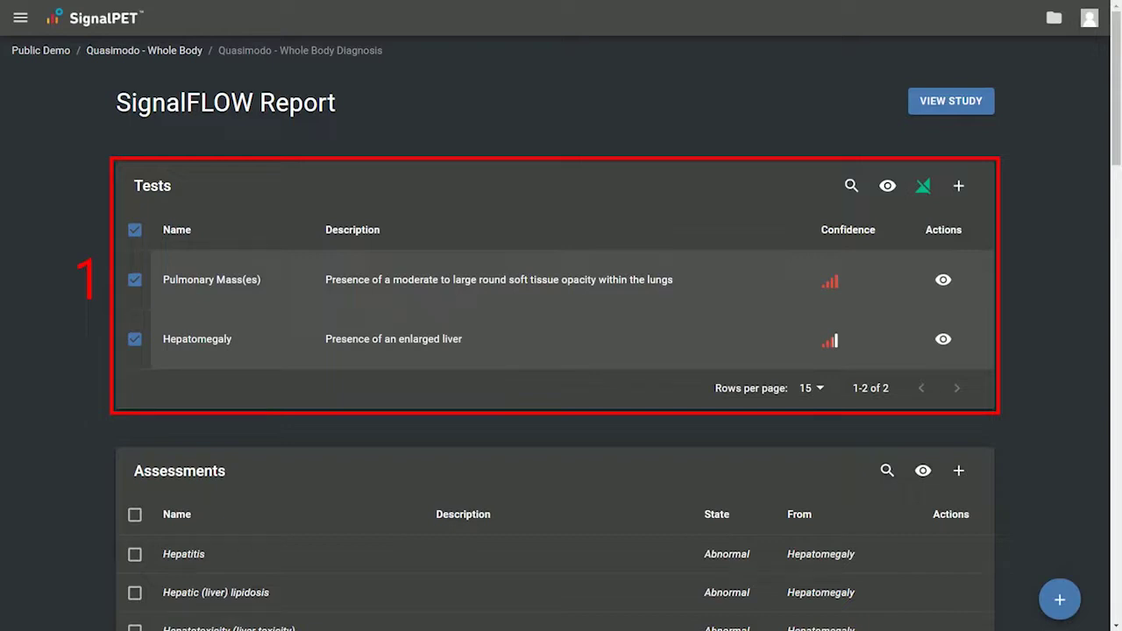
pyautogui.scroll(-4, 561, 351)
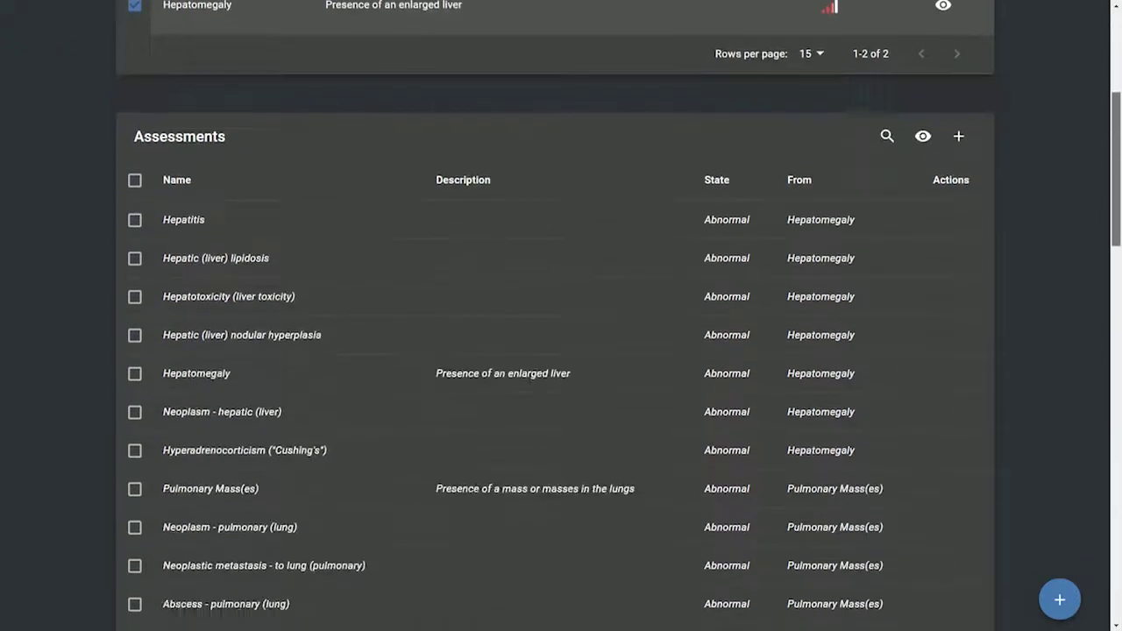
pyautogui.scroll(-1, 562, 350)
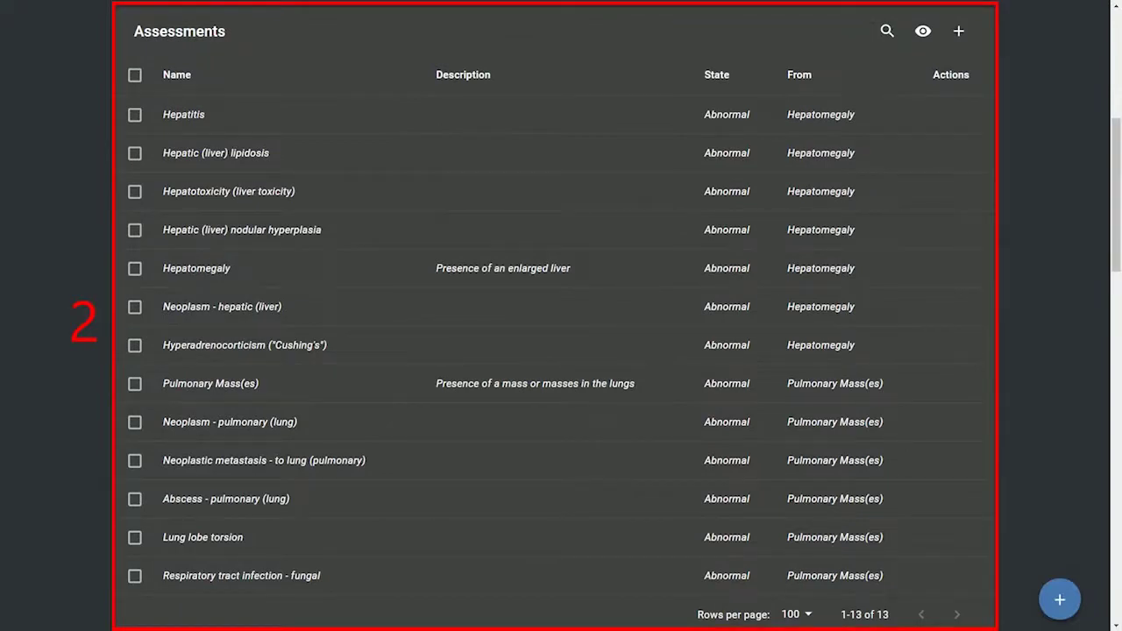
pyautogui.click(135, 230)
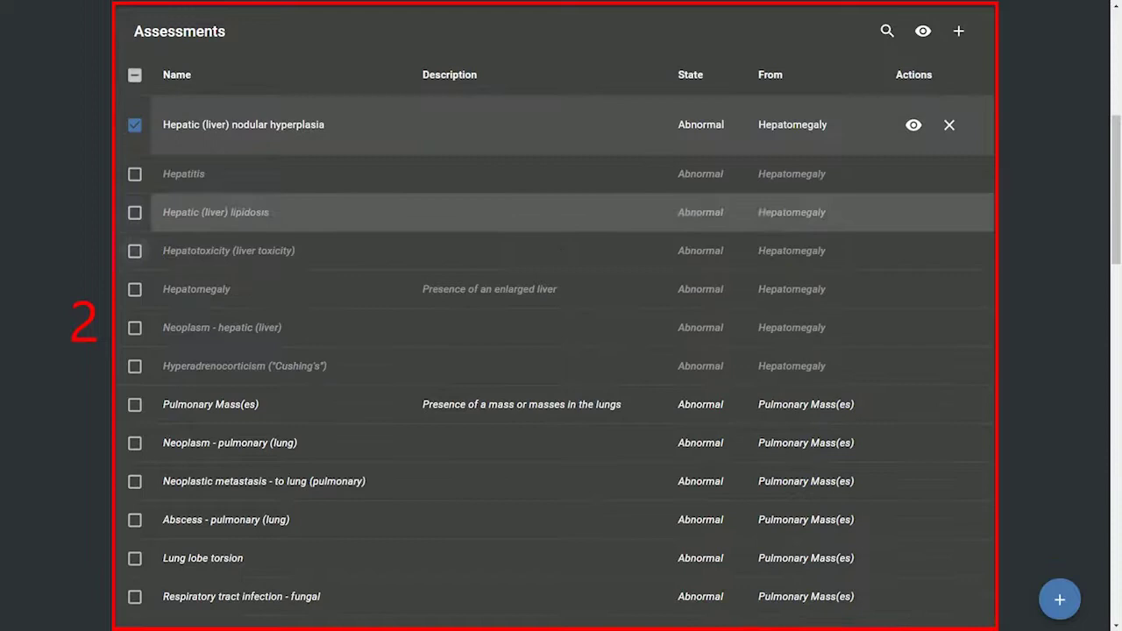
pyautogui.click(135, 328)
pyautogui.click(135, 464)
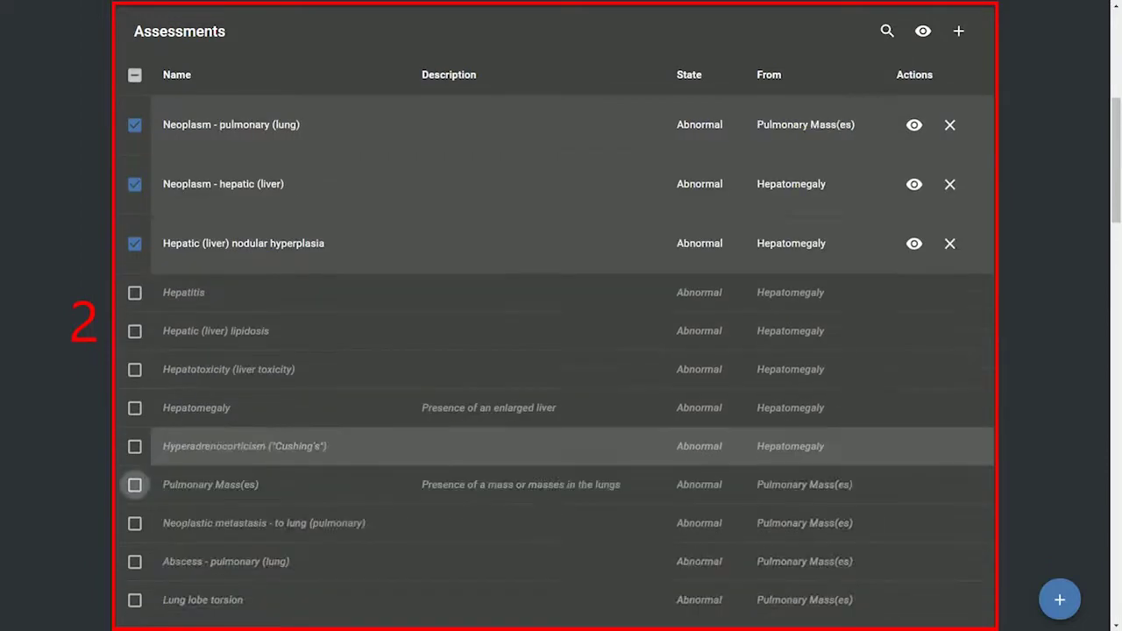
pyautogui.click(135, 523)
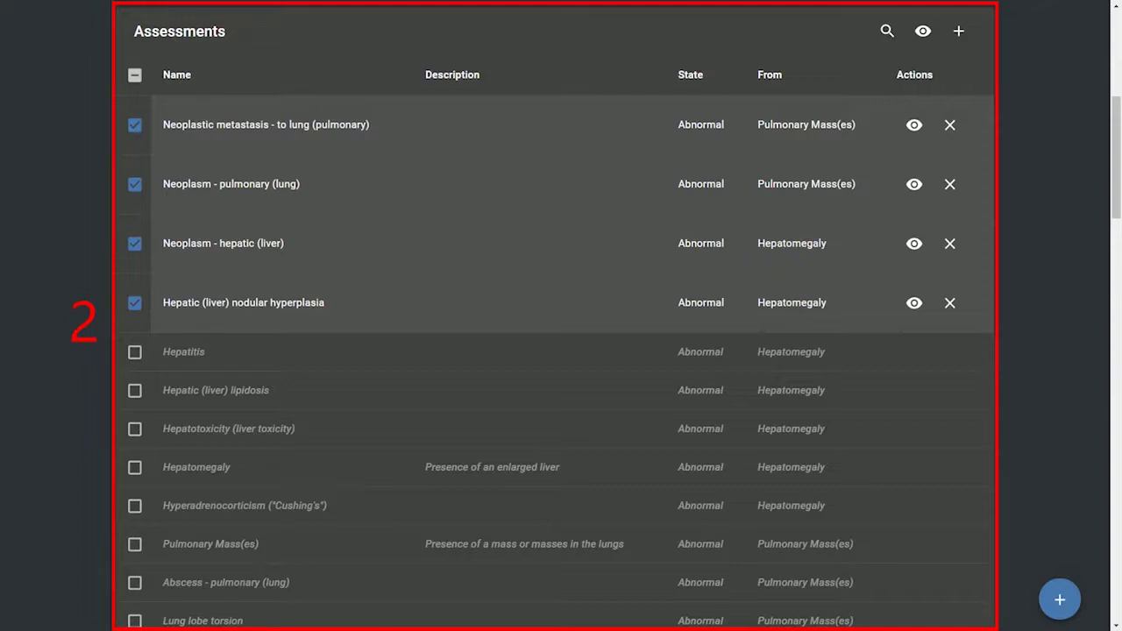
# Step: Select the plan items Ultrasonography - abdominal, Liver (hepatic): Fine needle aspiration (FNA) and Ultrasound guided aspirate
pyautogui.scroll(-8, 555, 316)
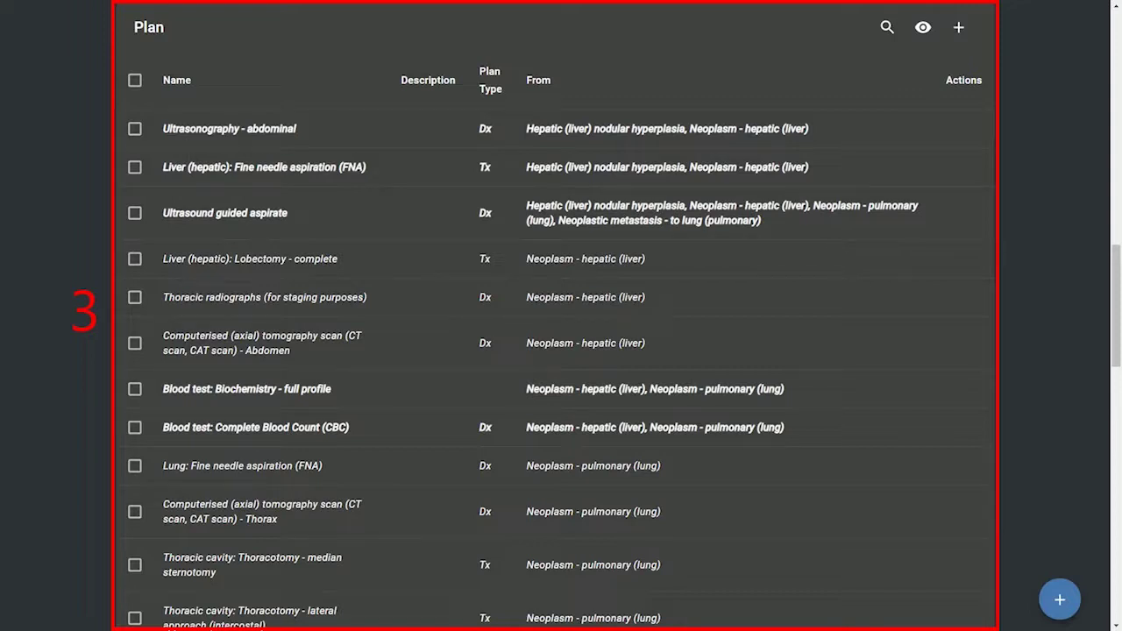
pyautogui.click(134, 129)
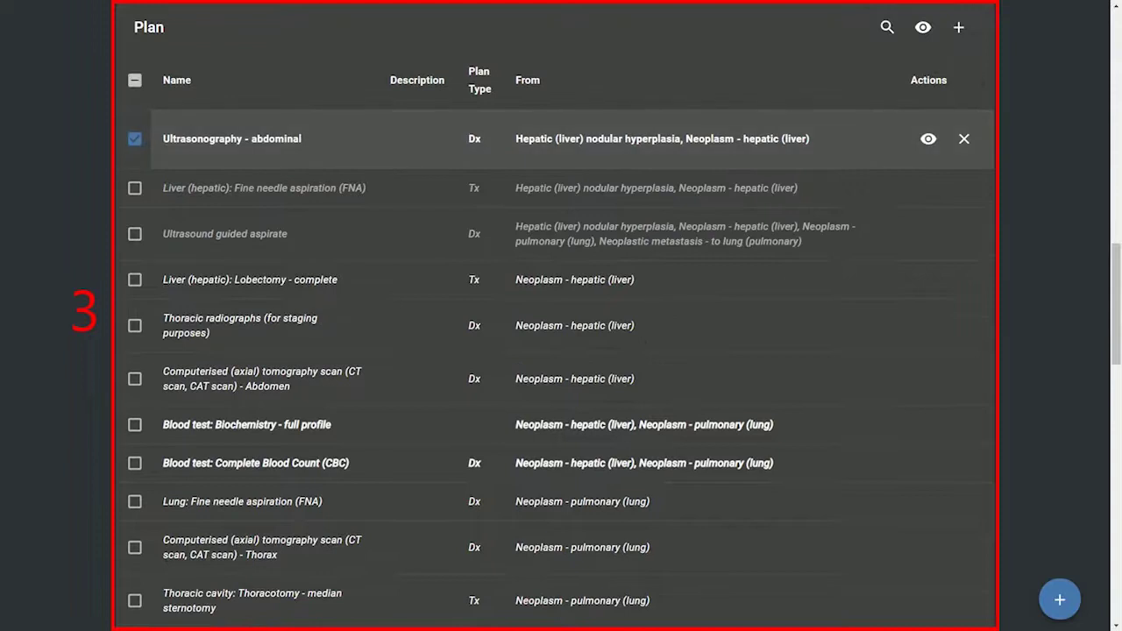
pyautogui.click(134, 188)
pyautogui.click(134, 255)
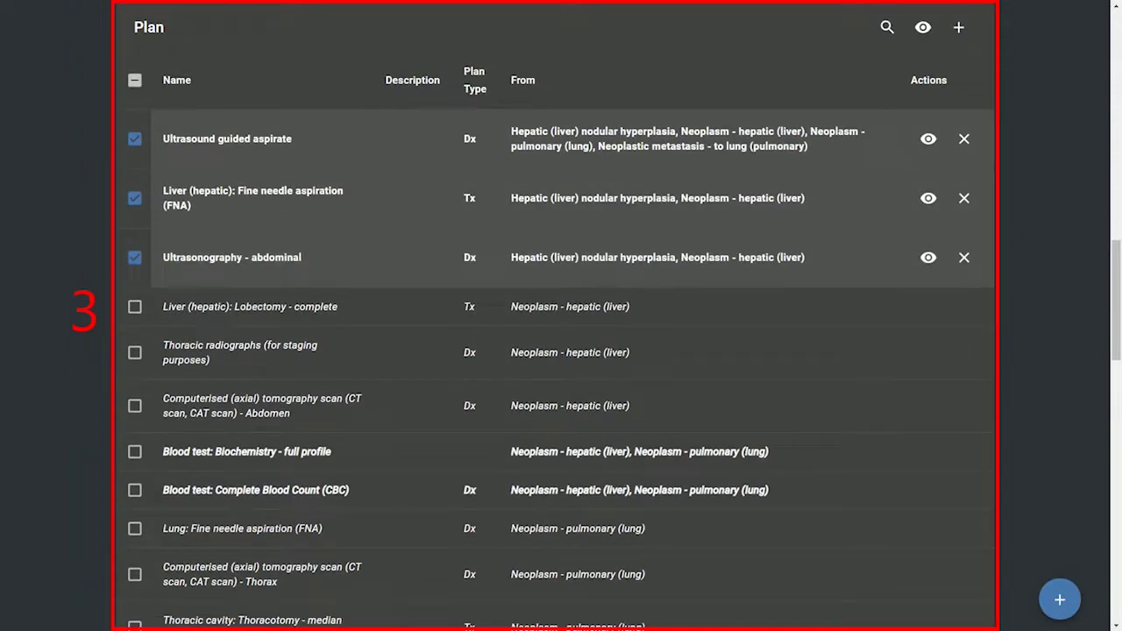
# Step: Write a report note to call the doctor for an ultrasound appointment, including the doctor's name and phone number
pyautogui.scroll(-10, 561, 351)
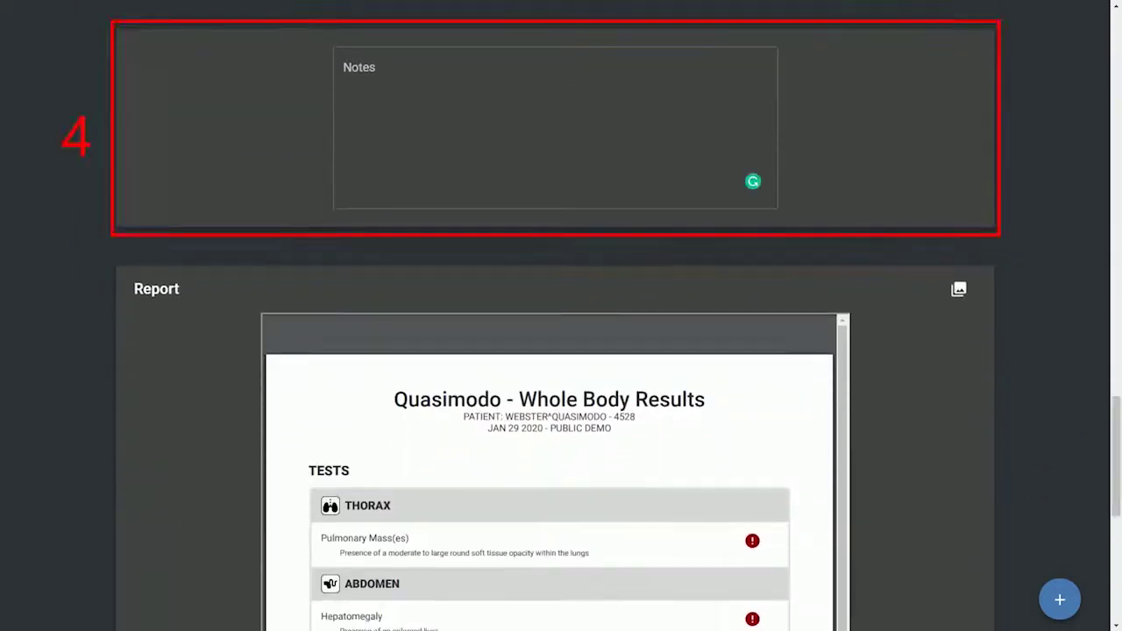
pyautogui.click(344, 66)
pyautogui.write('Call Dr. Pa')
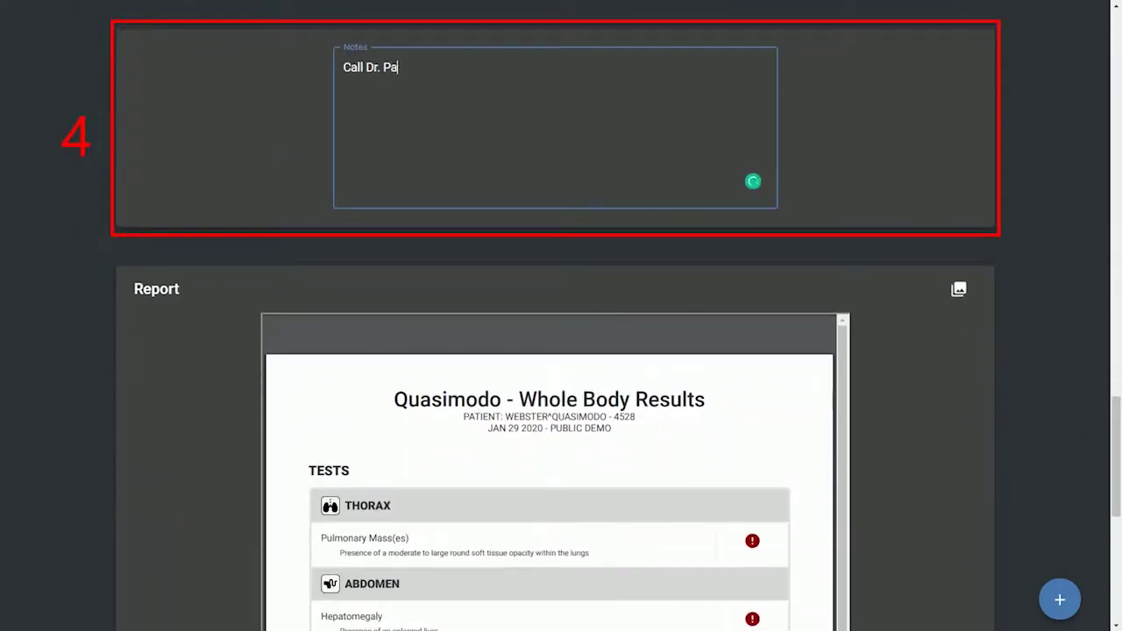
pyautogui.write('ws for an ultrasound a')
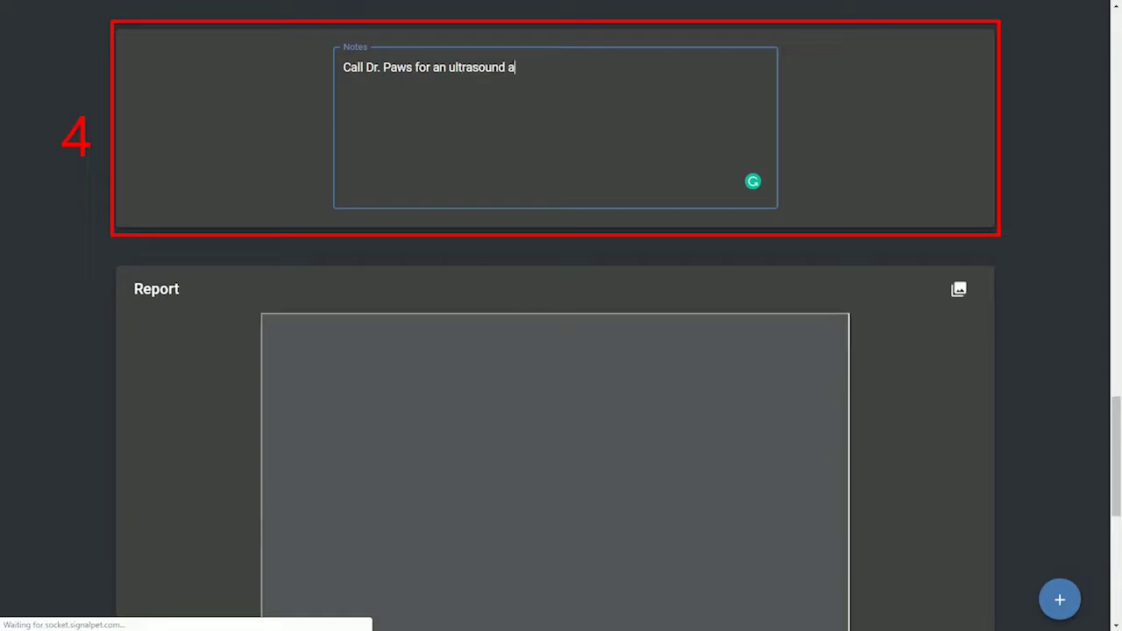
pyautogui.write('ppointment at 5555-1')
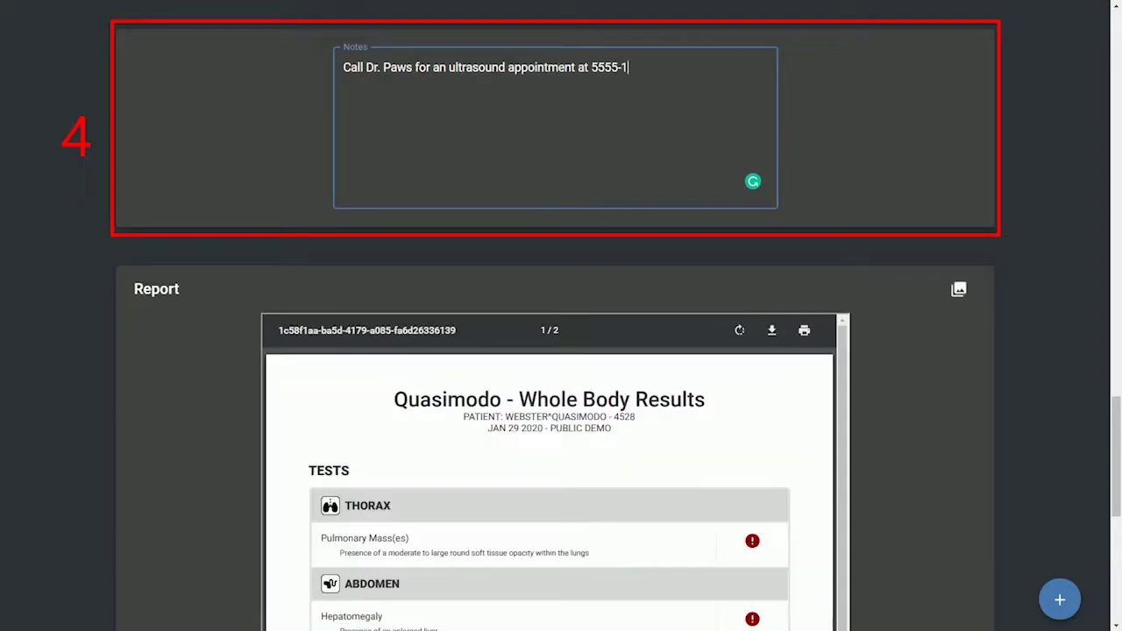
pyautogui.write('234.')
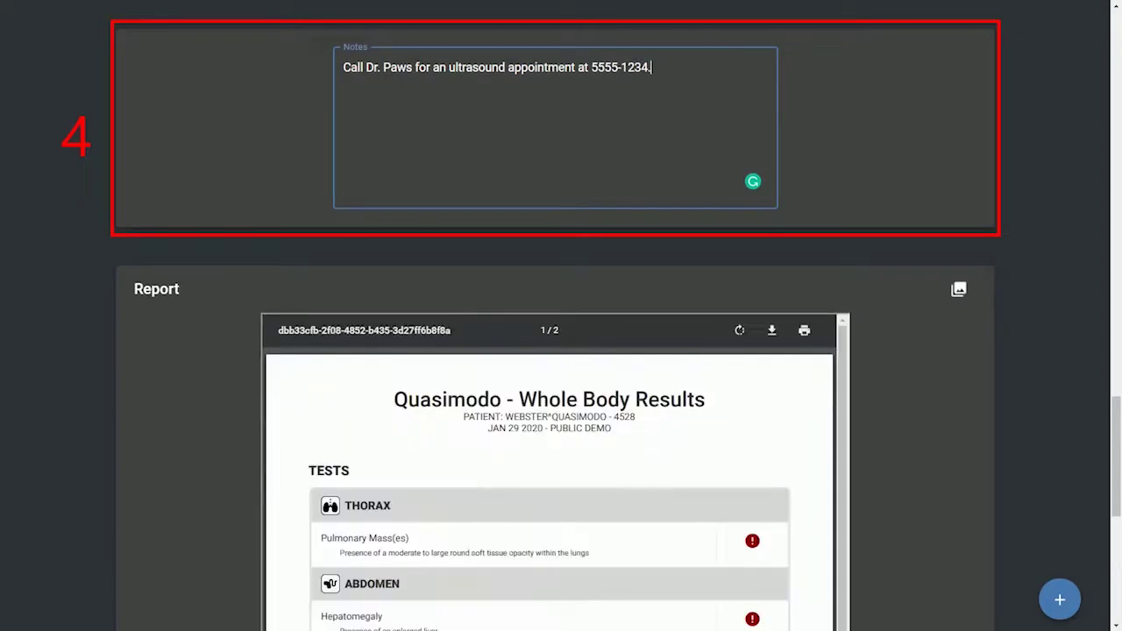
# Step: Review the generated report preview, checking its tests, assessments, plans, notes and images
pyautogui.scroll(-2, 561, 351)
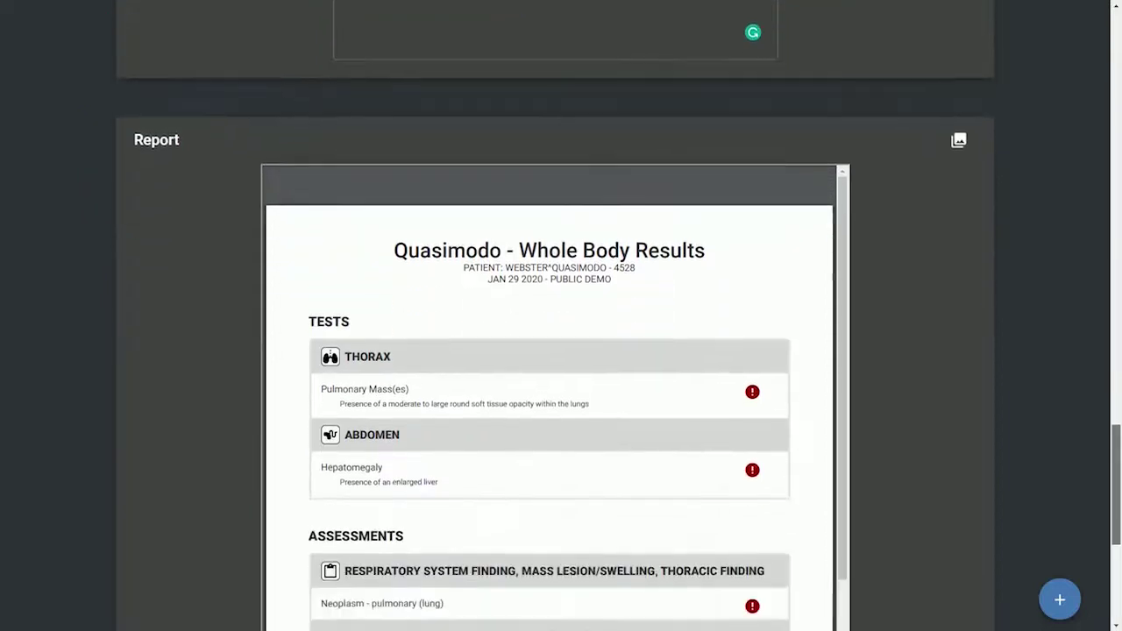
pyautogui.scroll(-2, 562, 350)
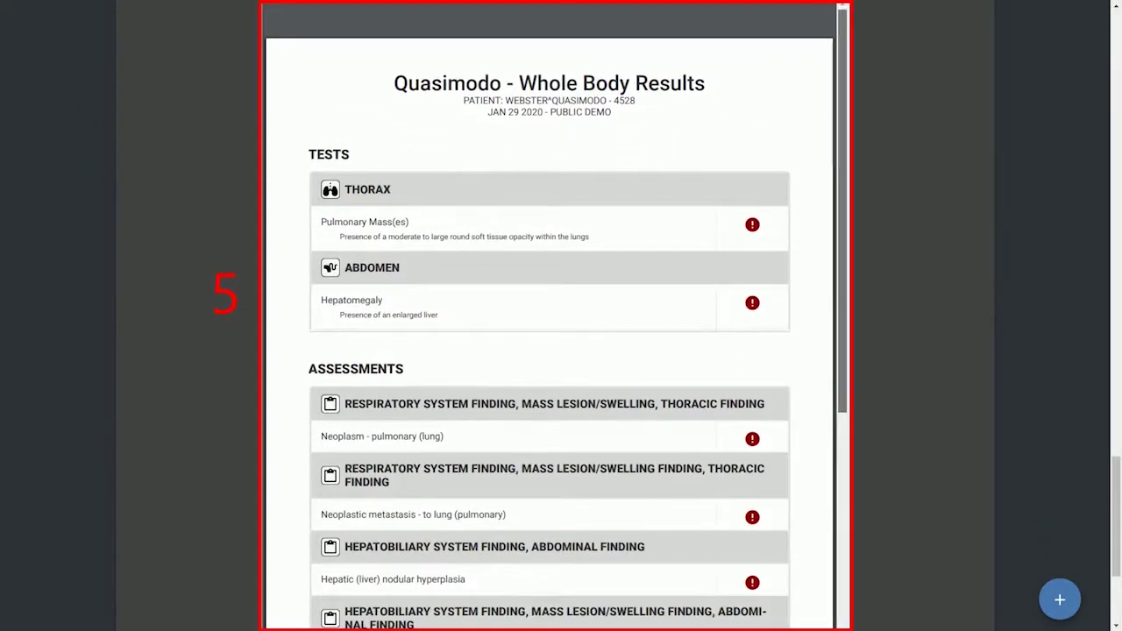
pyautogui.scroll(-1, 548, 333)
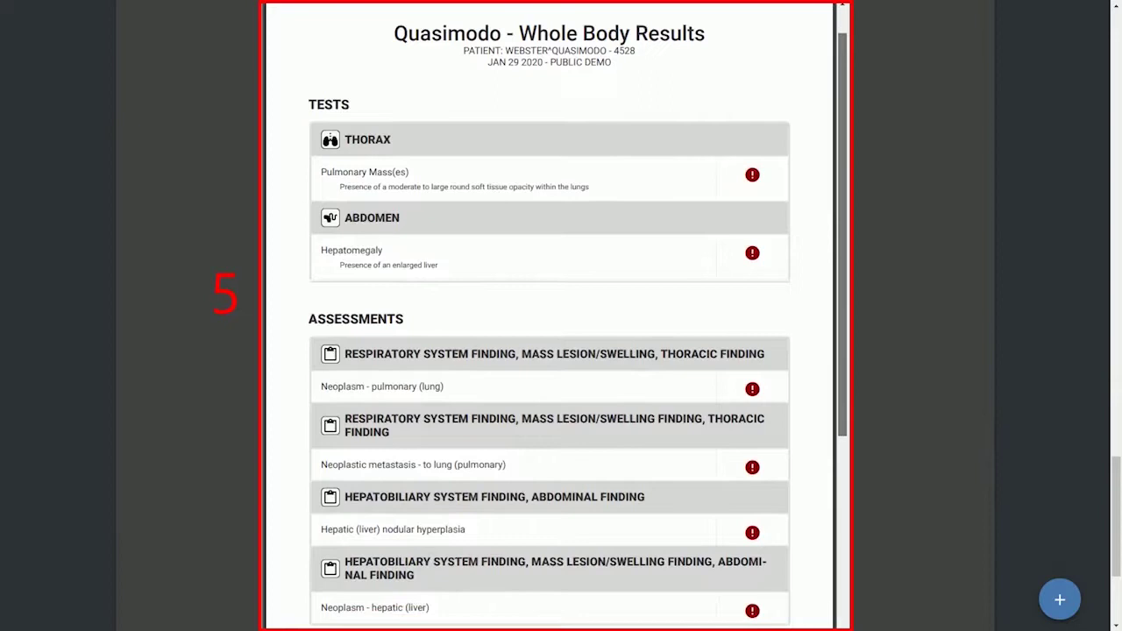
pyautogui.scroll(-6, 549, 333)
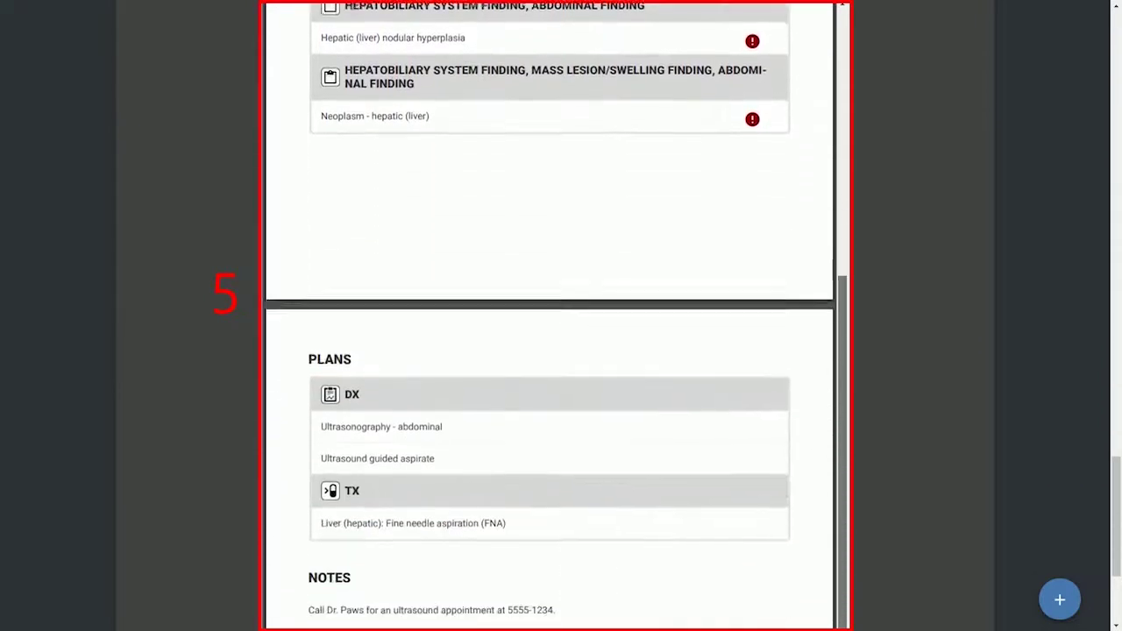
pyautogui.scroll(-4, 549, 333)
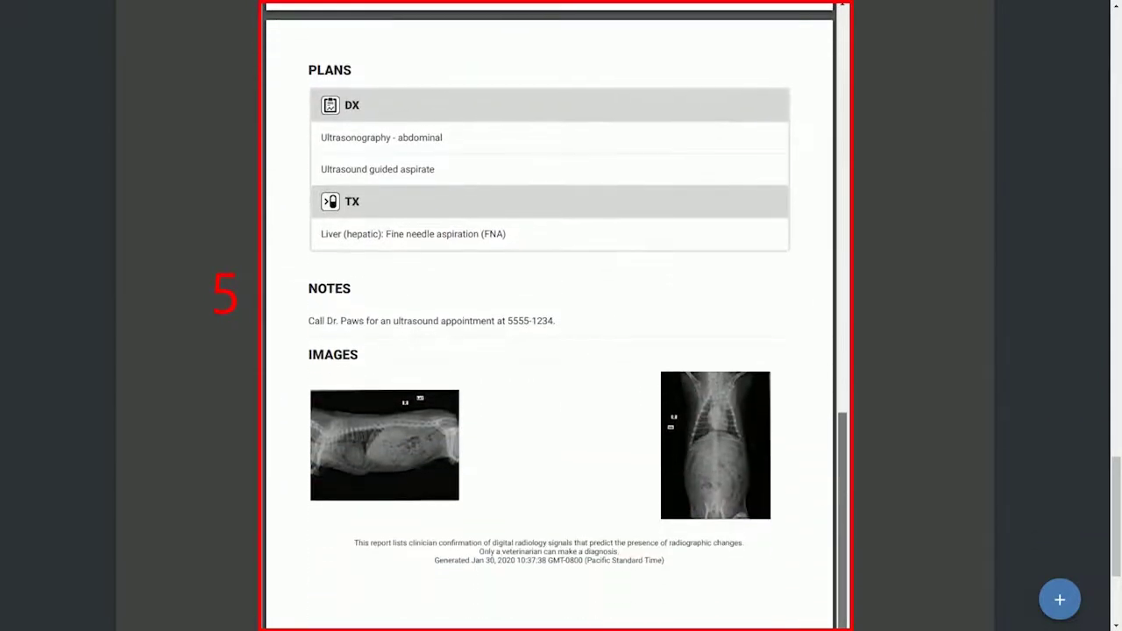
pyautogui.scroll(12, 549, 333)
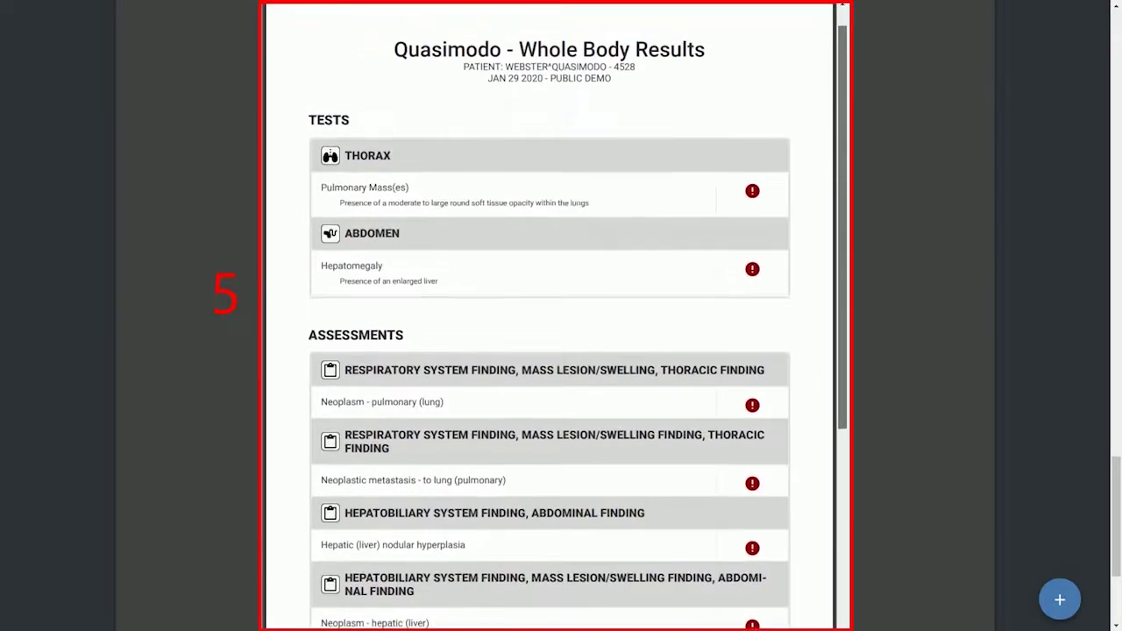
pyautogui.scroll(1, 549, 333)
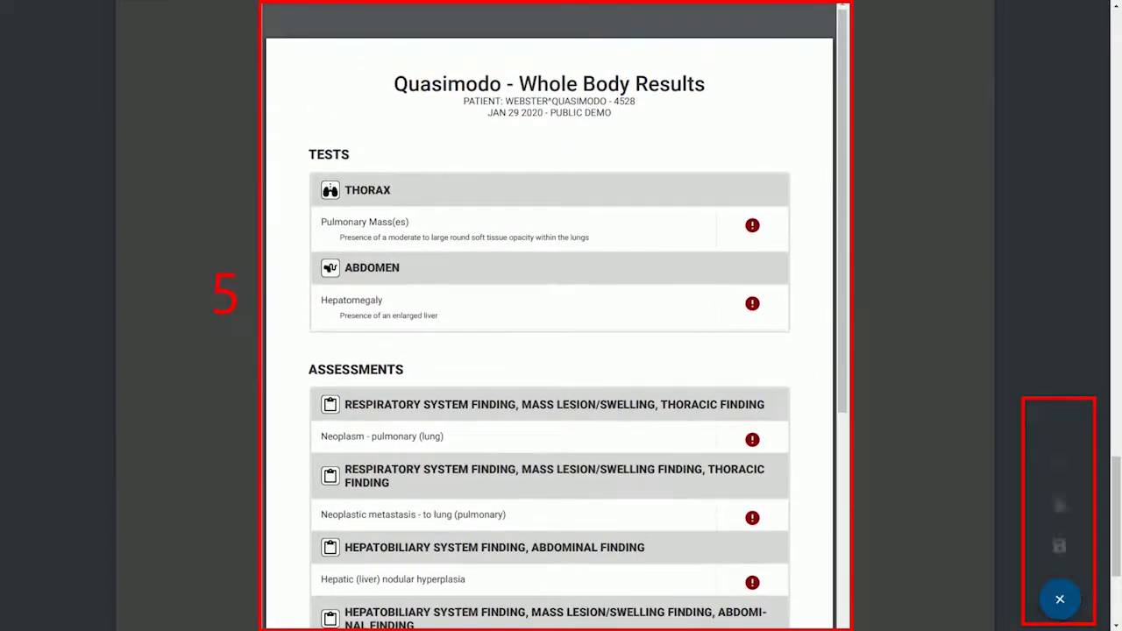